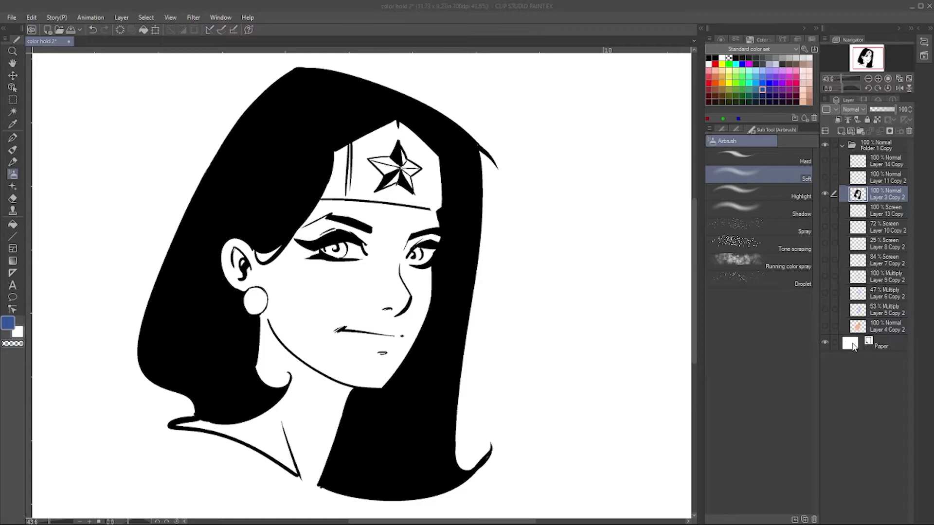
Add a new raster layer clipped to the line art and pick red-orange as the drawing colour.
{"action": "left_click", "coordinate": [824, 342]}
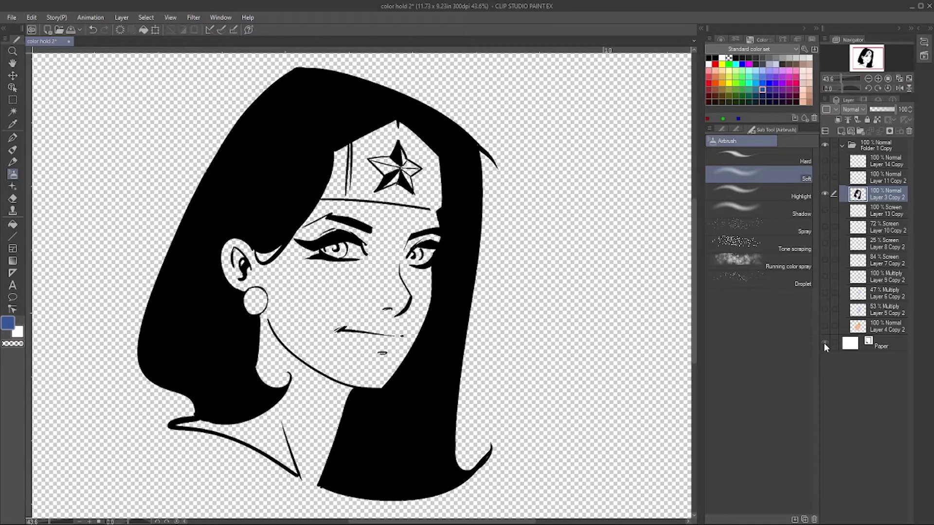
{"action": "left_click", "coordinate": [825, 343]}
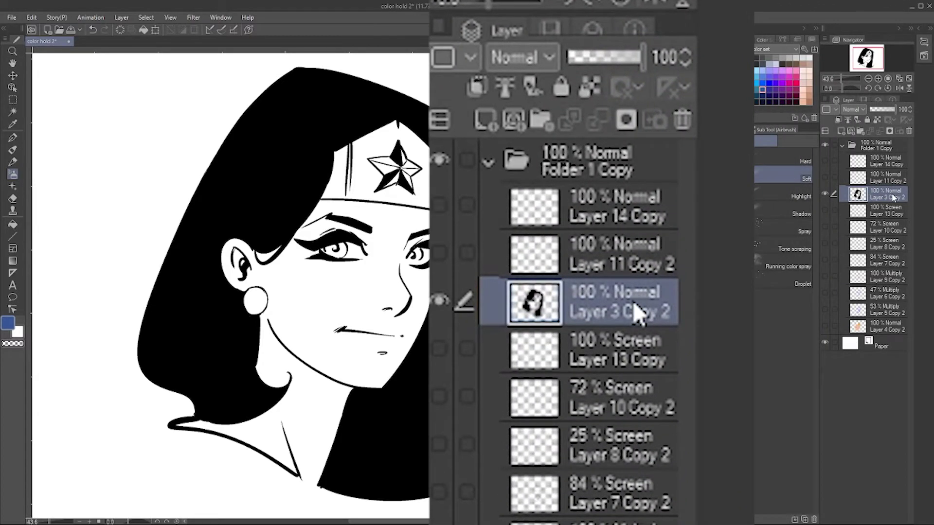
{"action": "left_click", "coordinate": [842, 130]}
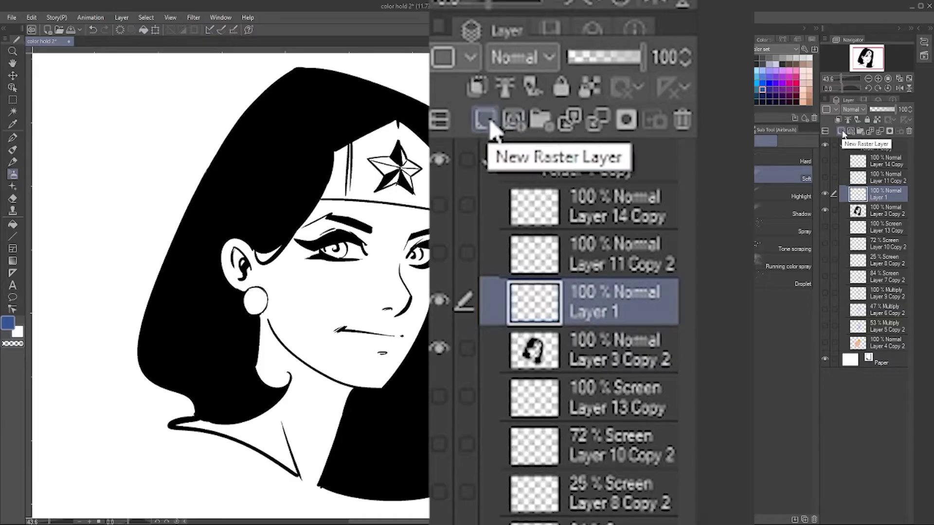
{"action": "left_click", "coordinate": [477, 91]}
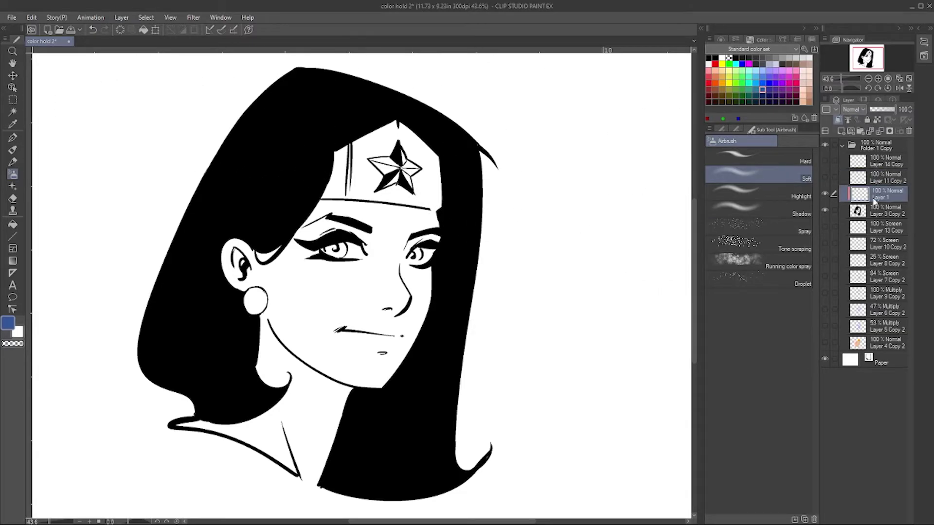
{"action": "left_click", "coordinate": [715, 83]}
Fill the black line art red-orange with the Fill tool, toggling Layer 1 to compare.
{"action": "left_click", "coordinate": [12, 224]}
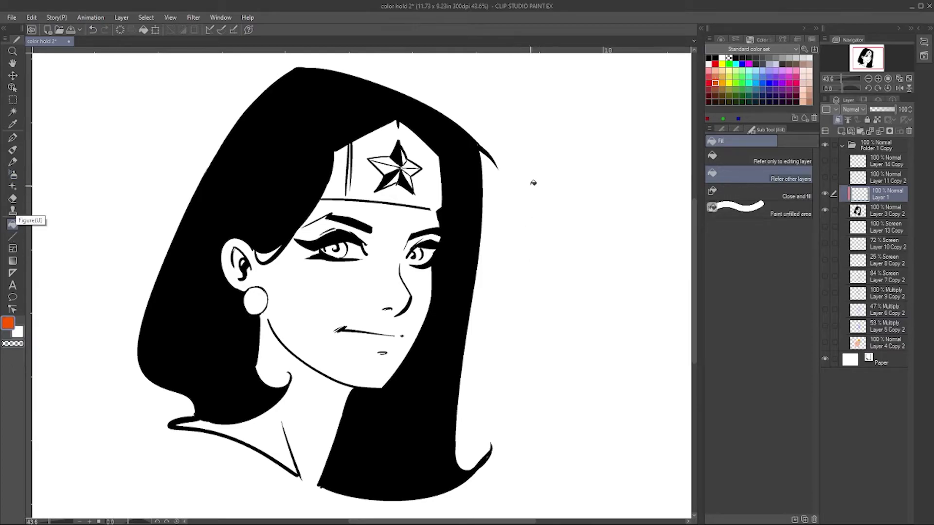
{"action": "left_click", "coordinate": [504, 187]}
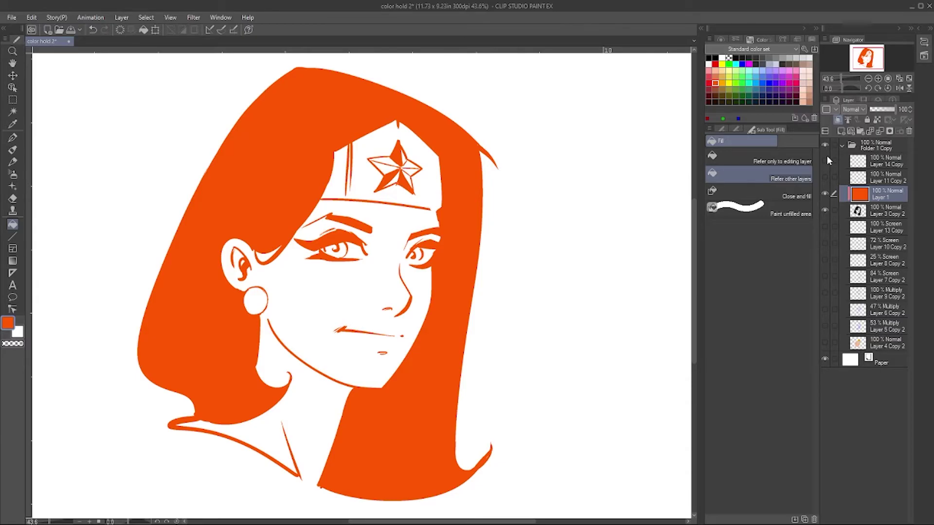
{"action": "left_click", "coordinate": [825, 193]}
{"action": "left_click", "coordinate": [826, 193]}
{"action": "left_click", "coordinate": [12, 139]}
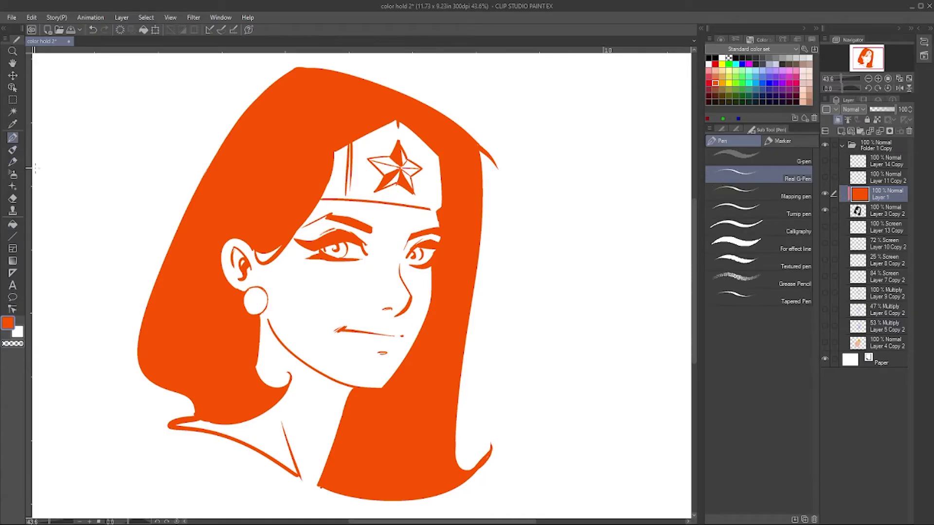
Remove the red-orange fill, try orange pen test strokes on hair and face, then delete them.
{"action": "key", "text": "Delete"}
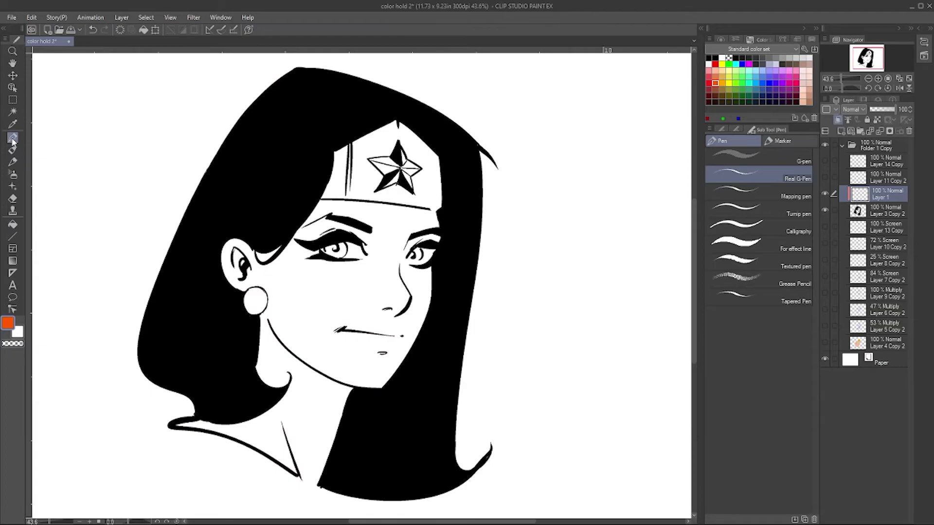
{"action": "mouse_move", "coordinate": [175, 237]}
{"action": "left_mouse_down"}
{"action": "mouse_move", "coordinate": [467, 132]}
{"action": "mouse_move", "coordinate": [275, 113]}
{"action": "left_mouse_up"}
{"action": "key", "text": "bracketright"}
{"action": "mouse_move", "coordinate": [202, 158]}
{"action": "left_mouse_down"}
{"action": "mouse_move", "coordinate": [208, 410]}
{"action": "mouse_move", "coordinate": [423, 132]}
{"action": "mouse_move", "coordinate": [470, 306]}
{"action": "left_mouse_up"}
{"action": "key", "text": "Delete"}
Show the colour layers, including Layer 14 Copy and the blue hair rim lights in Layer 11 Copy 2.
{"action": "left_click_drag", "start_coordinate": [824, 342], "coordinate": [827, 218]}
{"action": "left_click", "coordinate": [825, 161]}
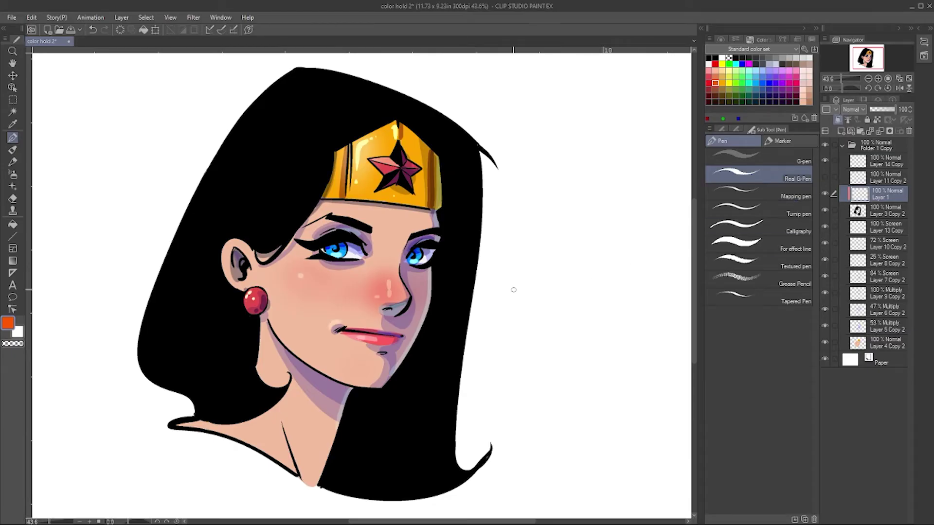
{"action": "left_click", "coordinate": [824, 176]}
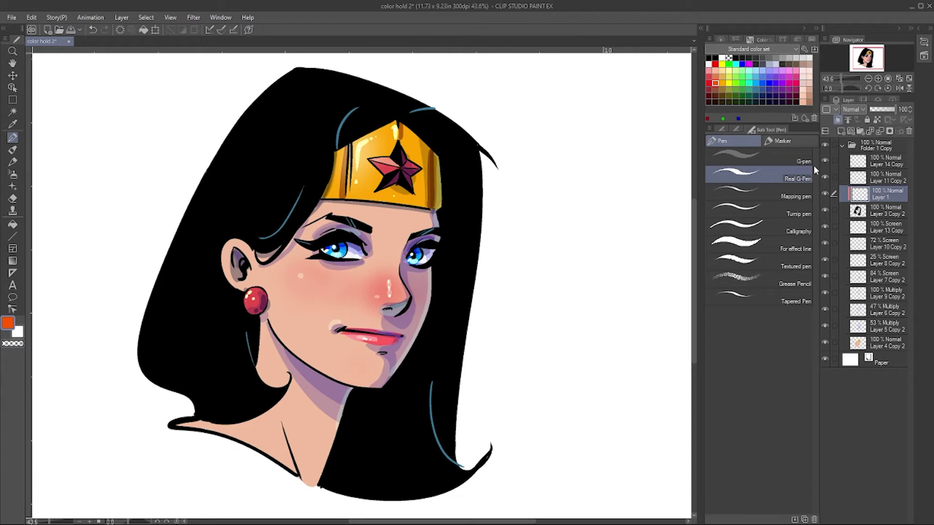
{"action": "left_click", "coordinate": [722, 95]}
Brush dark brown over the jawline and shoulder outline.
{"action": "key", "text": "b"}
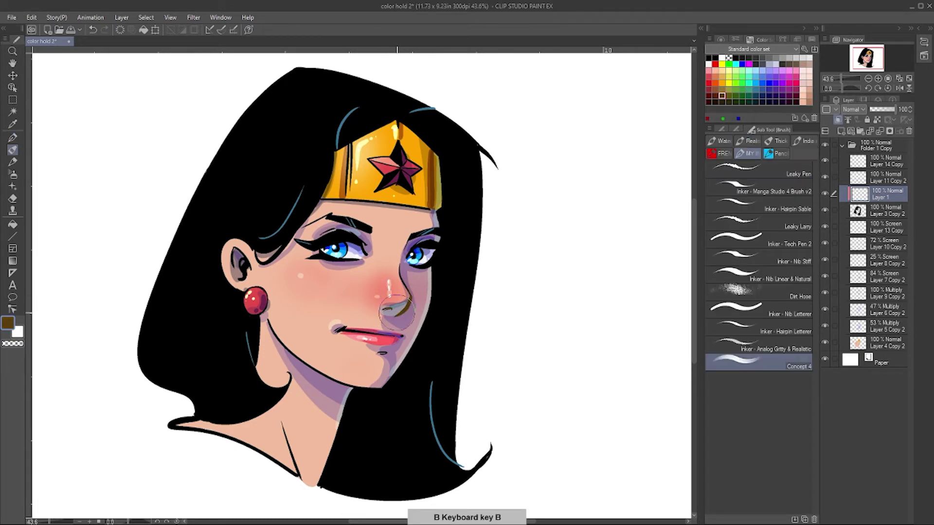
{"action": "mouse_move", "coordinate": [382, 386]}
{"action": "left_mouse_down"}
{"action": "mouse_move", "coordinate": [311, 366]}
{"action": "mouse_move", "coordinate": [267, 316]}
{"action": "left_mouse_up"}
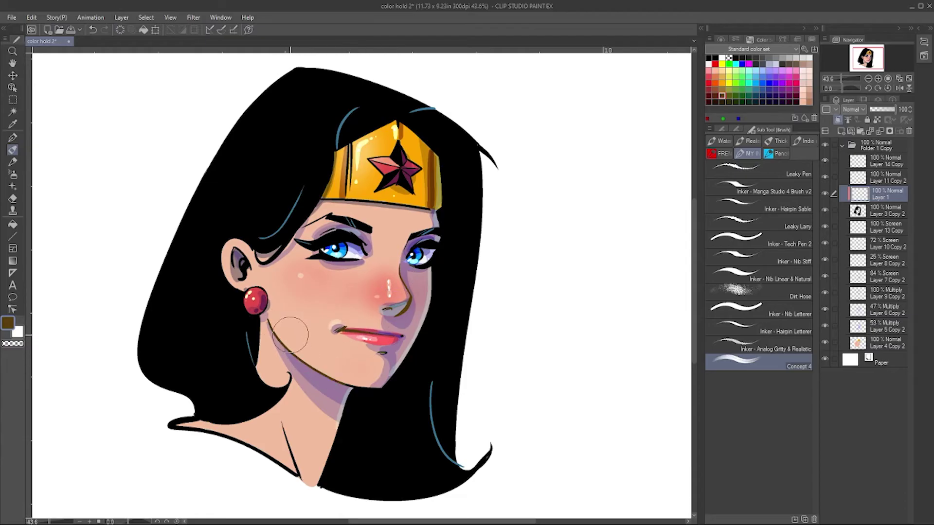
{"action": "left_click_drag", "start_coordinate": [294, 479], "coordinate": [170, 425]}
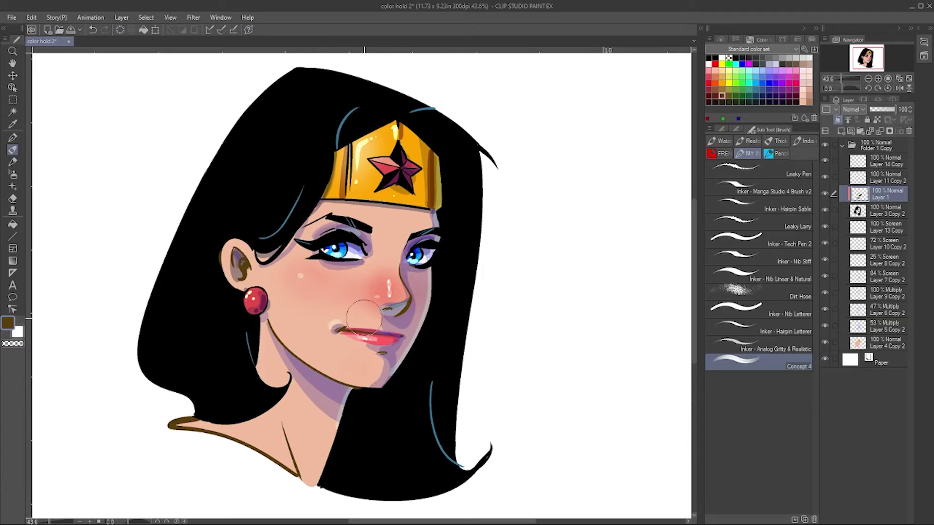
Spray navy blue shading over the hair with the Soft airbrush.
{"action": "left_click", "coordinate": [12, 174]}
{"action": "left_click", "coordinate": [762, 89]}
{"action": "key", "text": "b"}
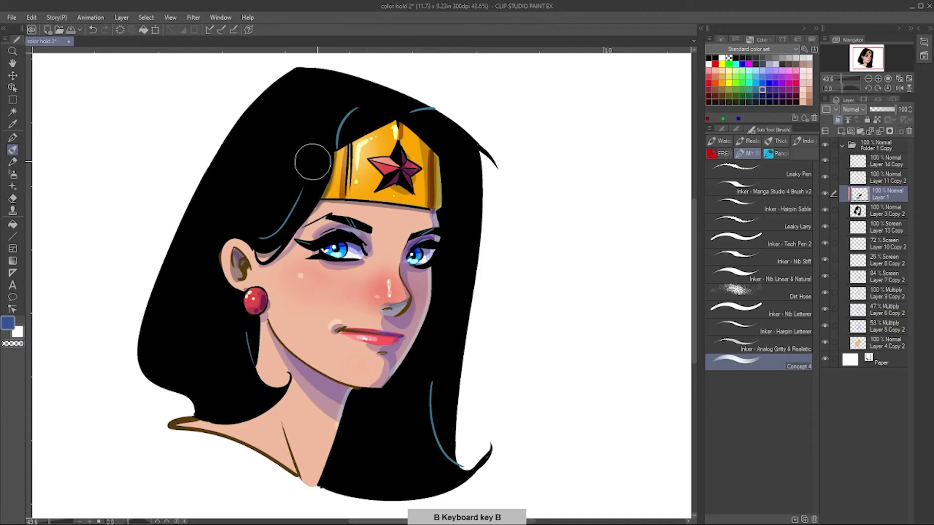
{"action": "left_click", "coordinate": [14, 176]}
{"action": "mouse_move", "coordinate": [292, 87]}
{"action": "left_mouse_down"}
{"action": "mouse_move", "coordinate": [301, 98]}
{"action": "mouse_move", "coordinate": [262, 117]}
{"action": "mouse_move", "coordinate": [250, 83]}
{"action": "mouse_move", "coordinate": [156, 184]}
{"action": "mouse_move", "coordinate": [467, 73]}
{"action": "mouse_move", "coordinate": [550, 226]}
{"action": "left_mouse_up"}
Airbrush yellow-green onto the top of the hair, paint the headband star red, then hide Layer 1.
{"action": "left_click", "coordinate": [728, 77]}
{"action": "mouse_move", "coordinate": [389, 87]}
{"action": "left_mouse_down"}
{"action": "mouse_move", "coordinate": [253, 54]}
{"action": "mouse_move", "coordinate": [241, 147]}
{"action": "mouse_move", "coordinate": [494, 39]}
{"action": "mouse_move", "coordinate": [121, 229]}
{"action": "mouse_move", "coordinate": [92, 340]}
{"action": "left_mouse_up"}
{"action": "left_click", "coordinate": [708, 82]}
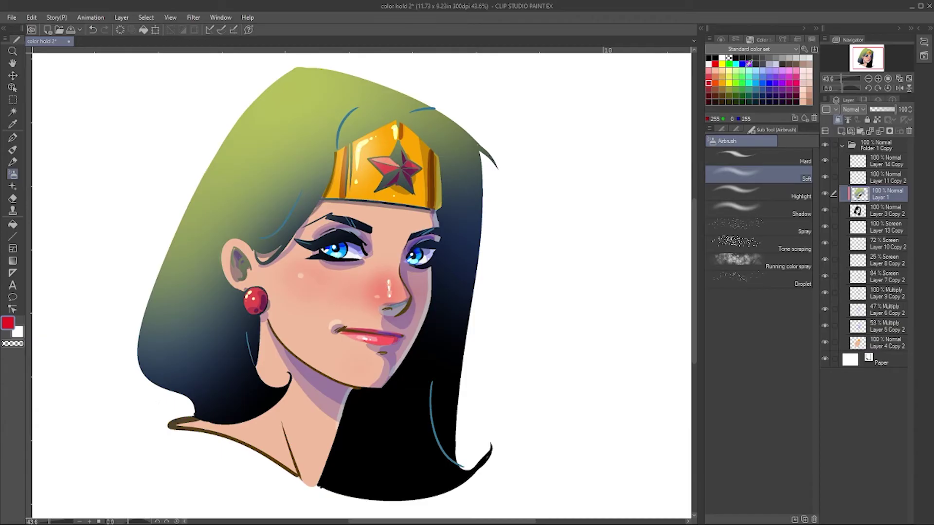
{"action": "key", "text": "b"}
{"action": "mouse_move", "coordinate": [389, 160]}
{"action": "left_mouse_down"}
{"action": "mouse_move", "coordinate": [369, 173]}
{"action": "mouse_move", "coordinate": [409, 175]}
{"action": "mouse_move", "coordinate": [419, 166]}
{"action": "left_mouse_up"}
{"action": "left_click", "coordinate": [715, 83]}
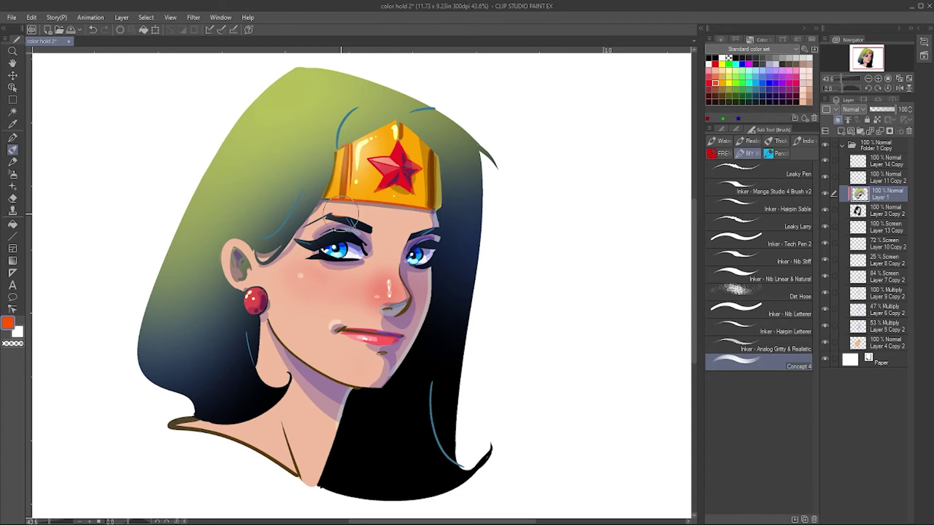
{"action": "left_click", "coordinate": [825, 195]}
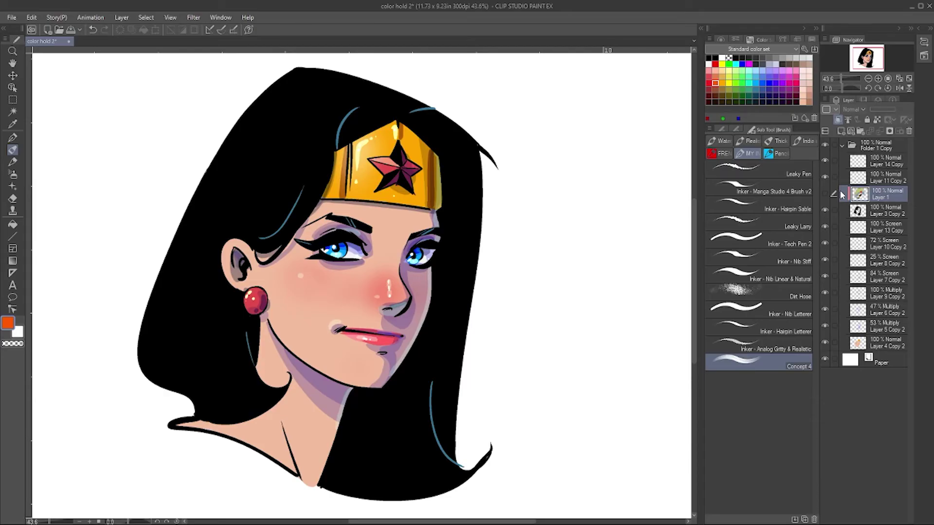
Show Layer 1 again and switch to the Eraser to clear tint from the eye lines.
{"action": "left_click", "coordinate": [825, 194]}
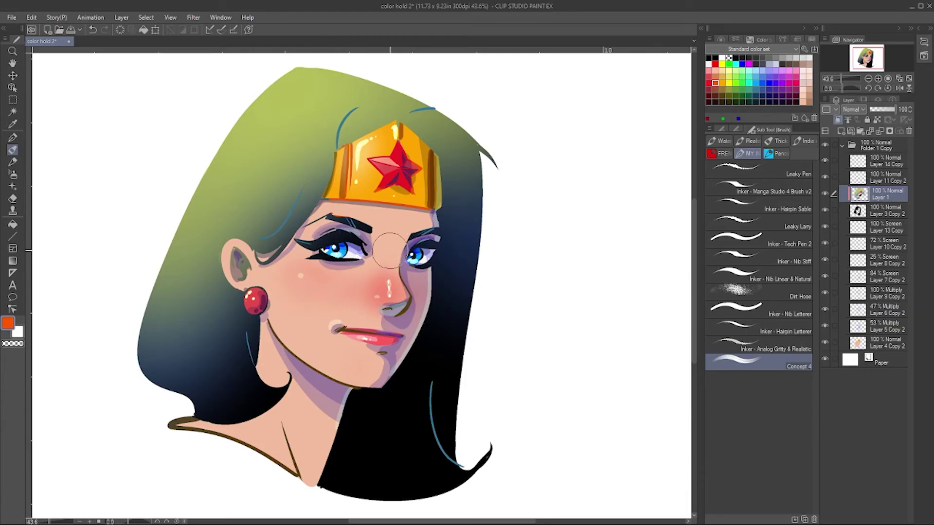
{"action": "key", "text": "e"}
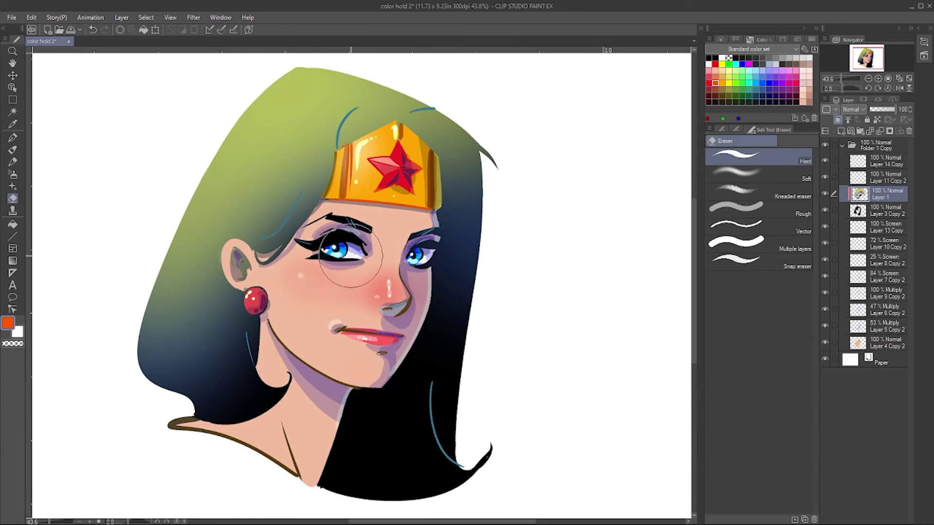